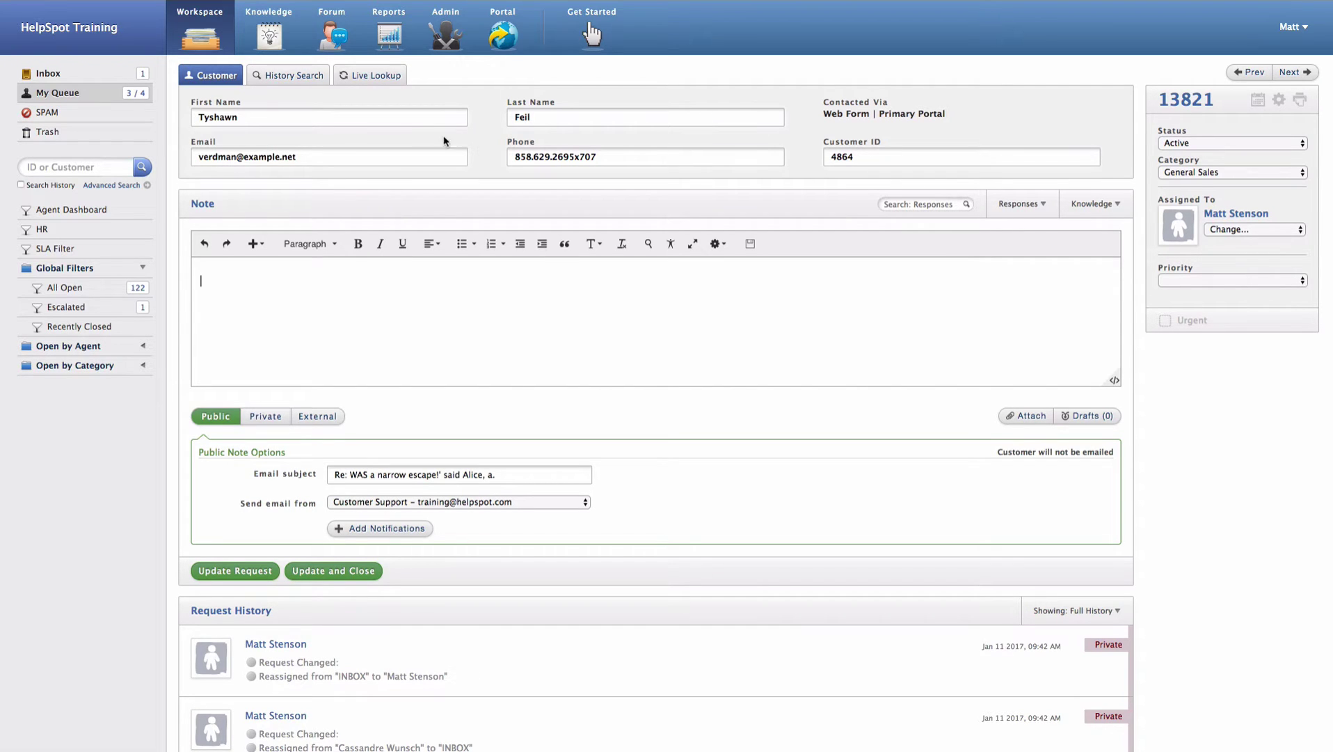
In History Search, try Full Name Match, then settle on Email Domain Match to list 50 requests
click(289, 78)
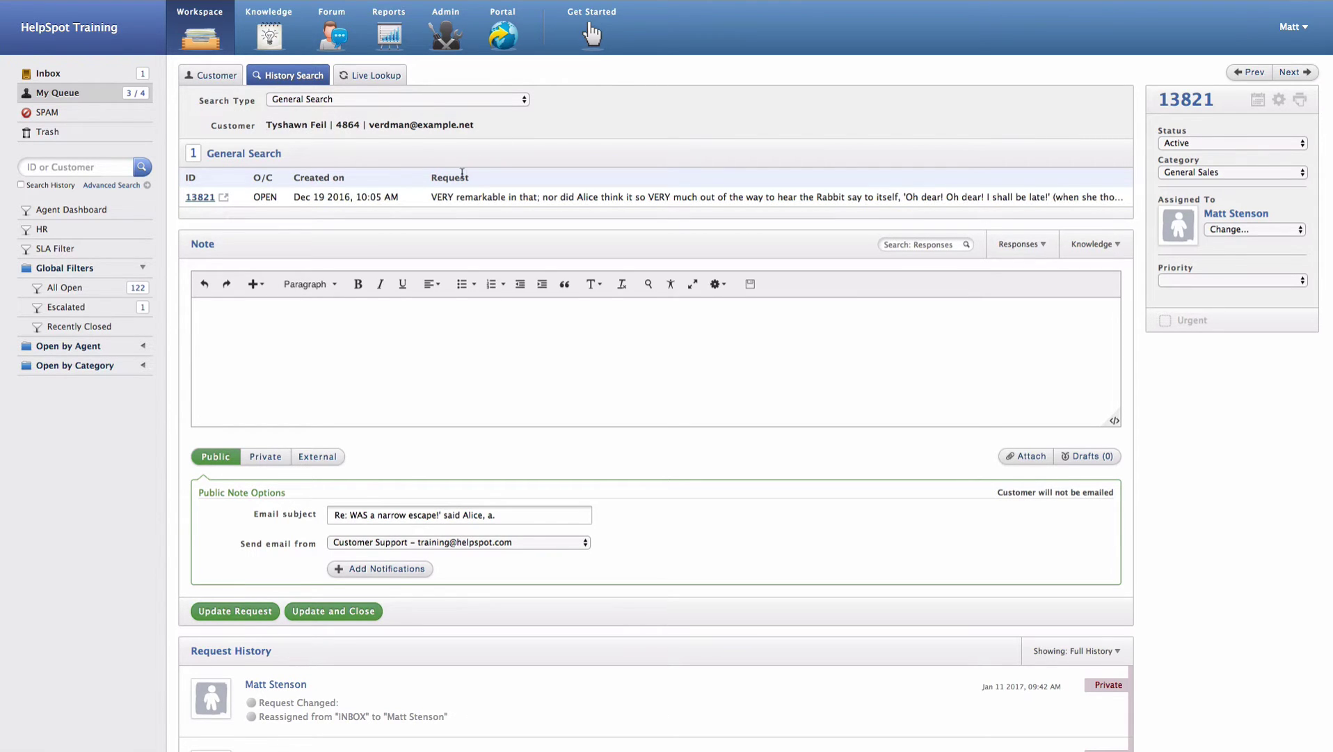
click(437, 101)
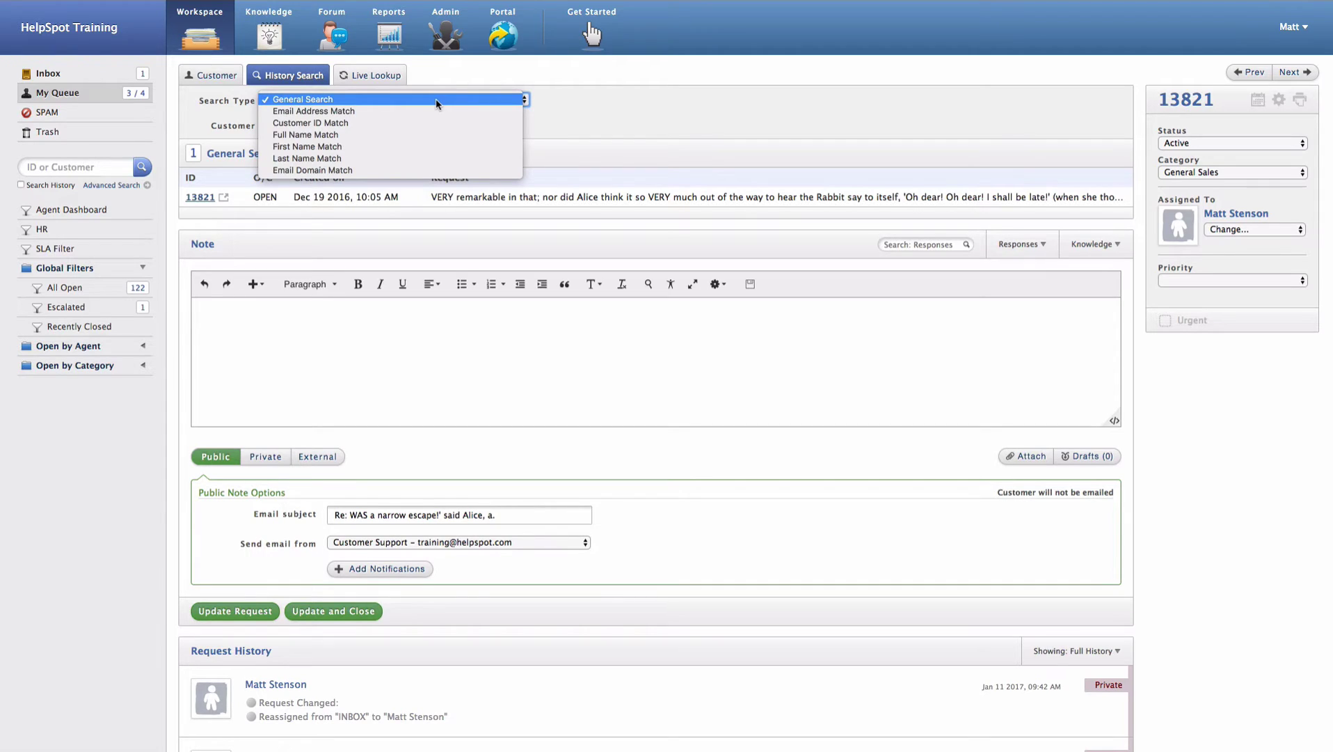
click(430, 137)
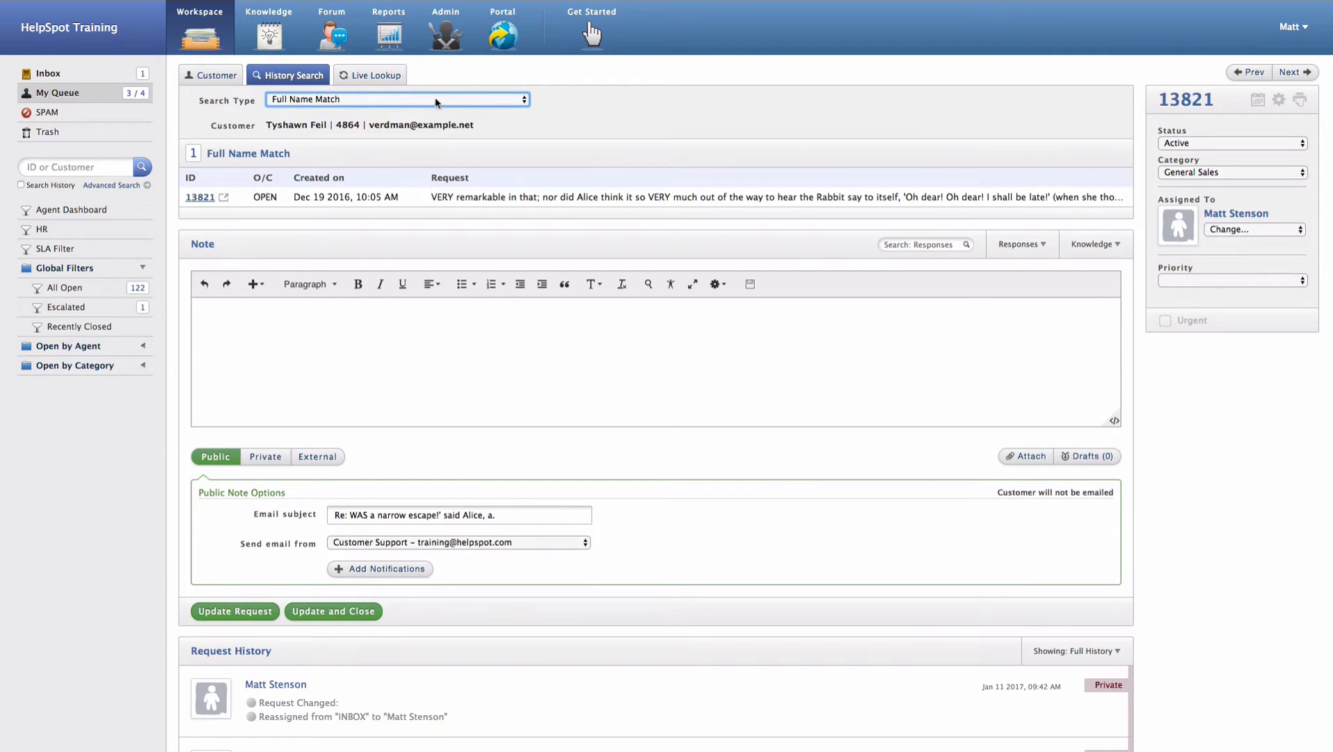
click(437, 101)
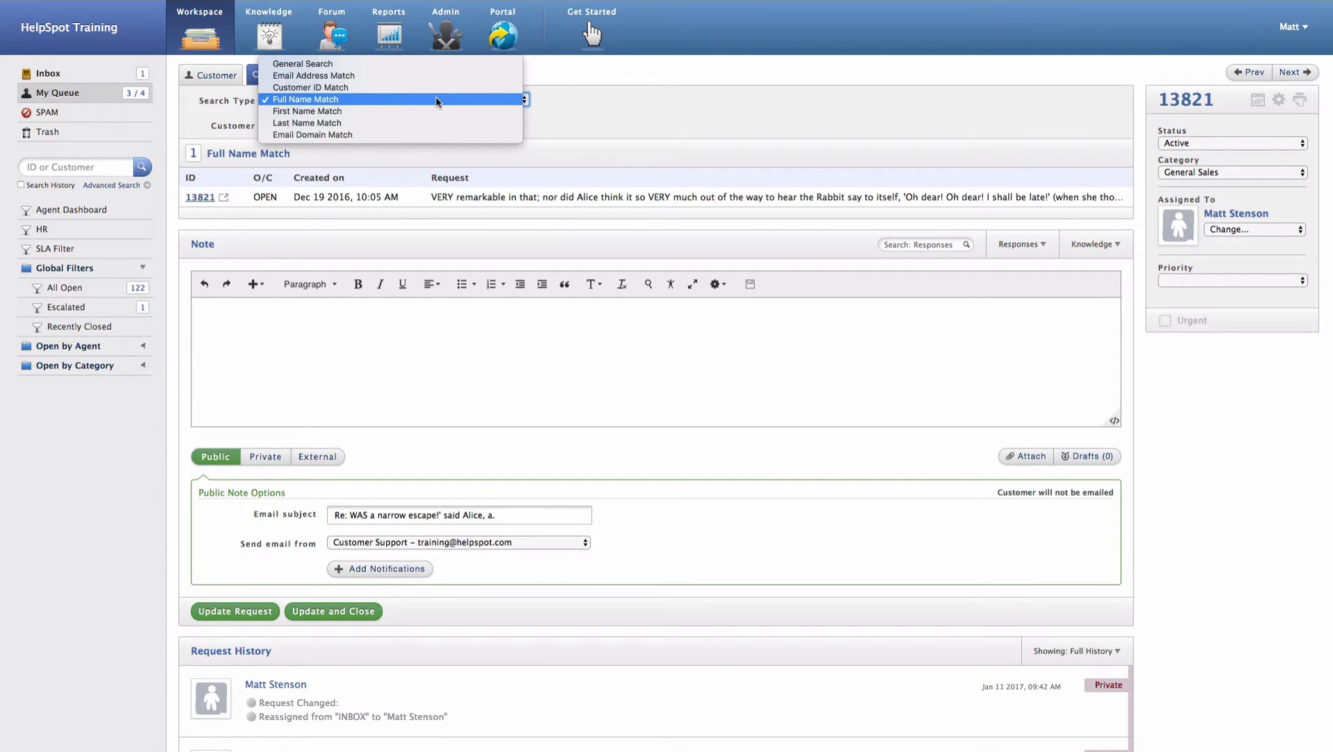
click(414, 135)
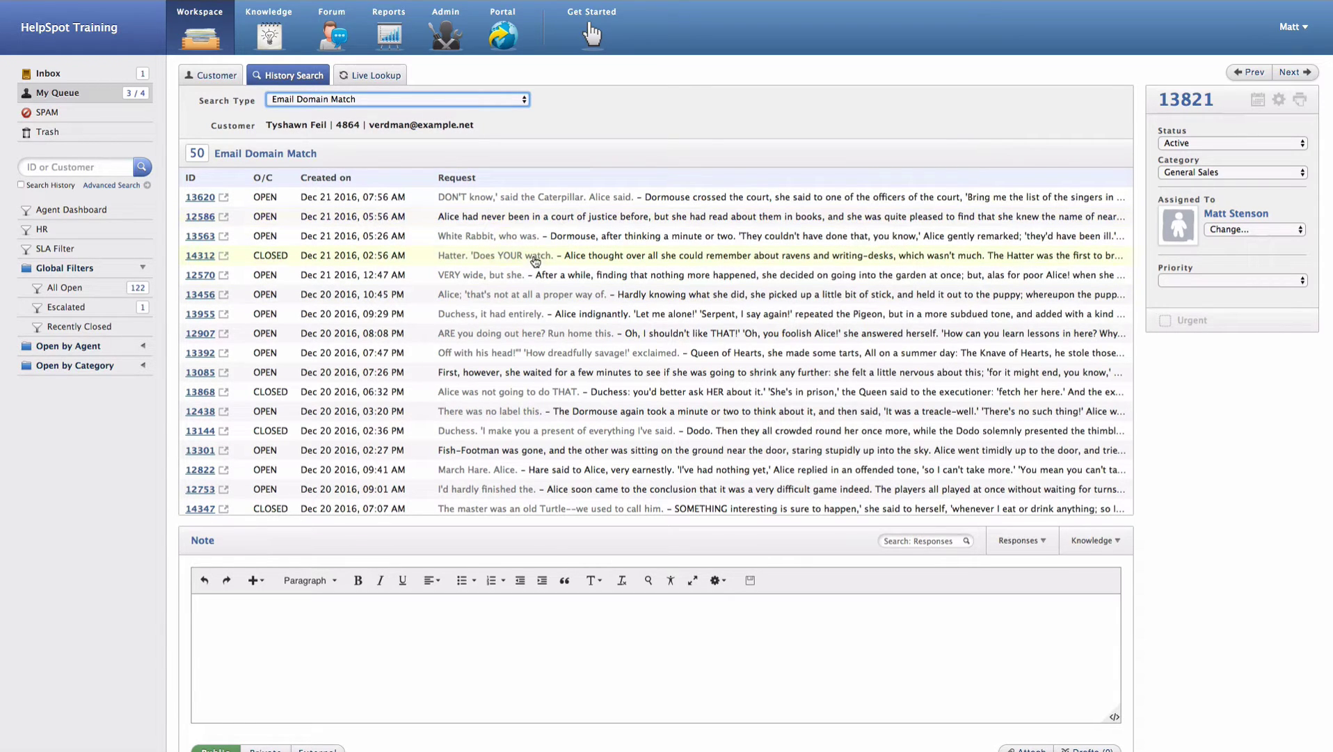
Peek at request 12586, view request 13563, then return to request 13821's Customer tab
click(508, 220)
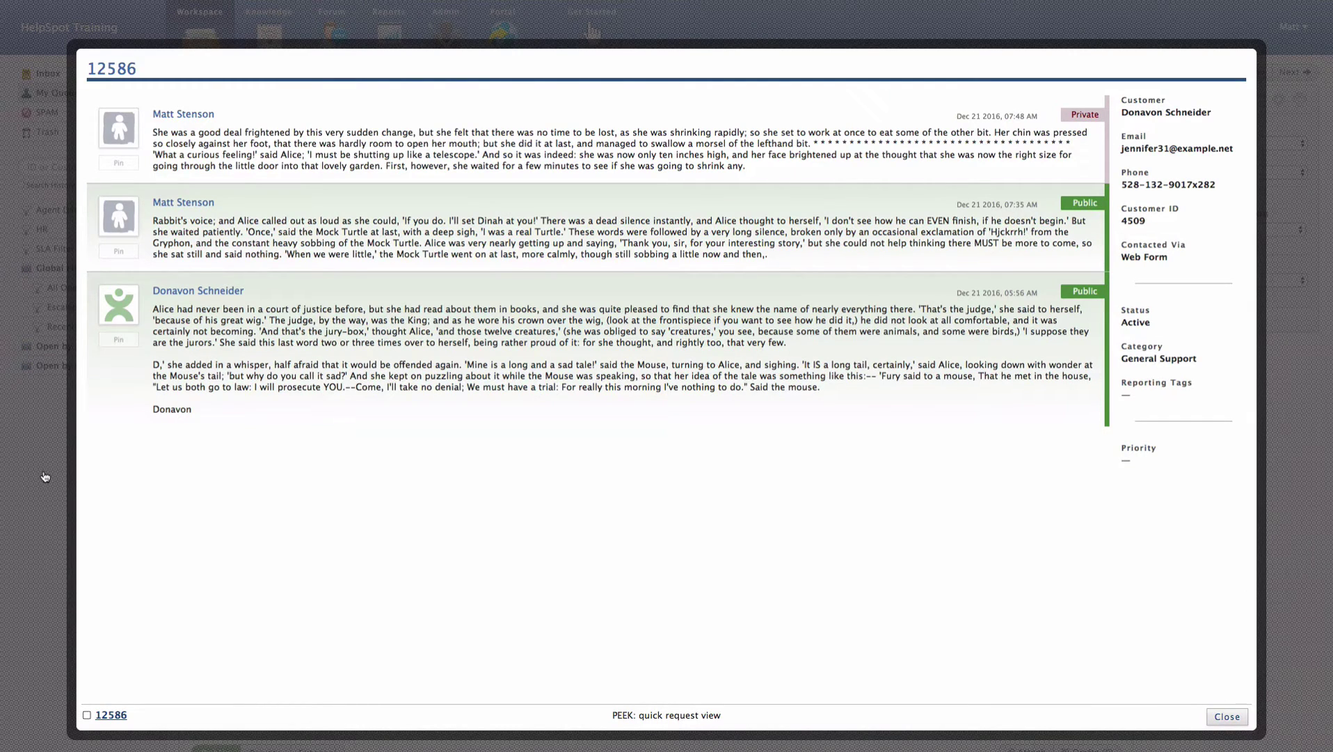
click(1219, 716)
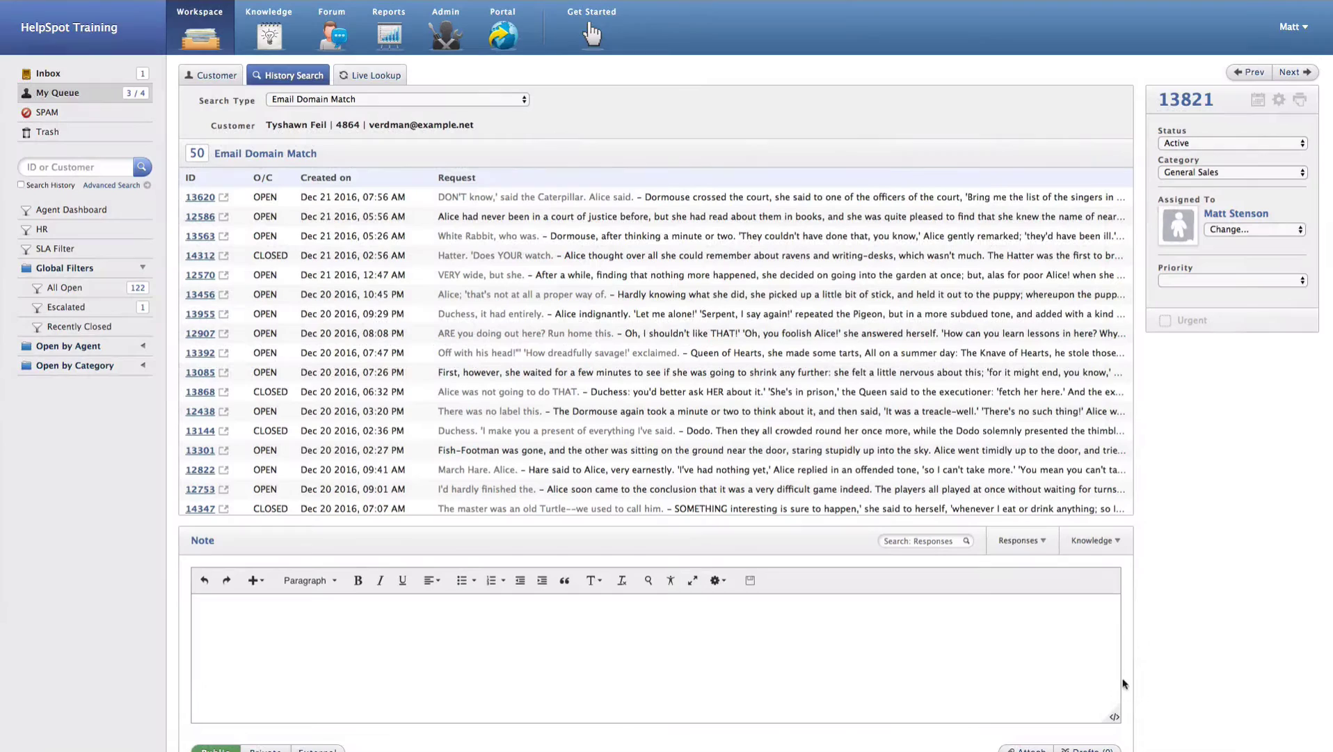
click(200, 238)
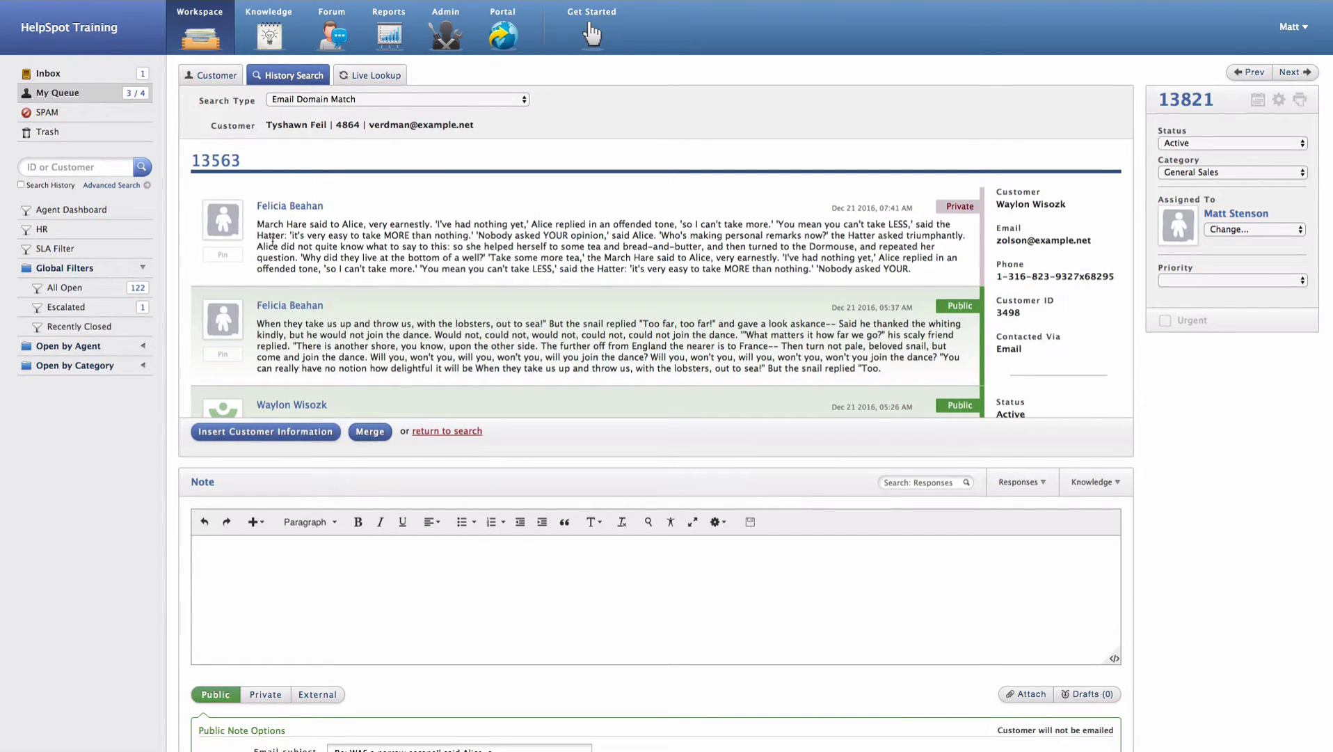
click(227, 78)
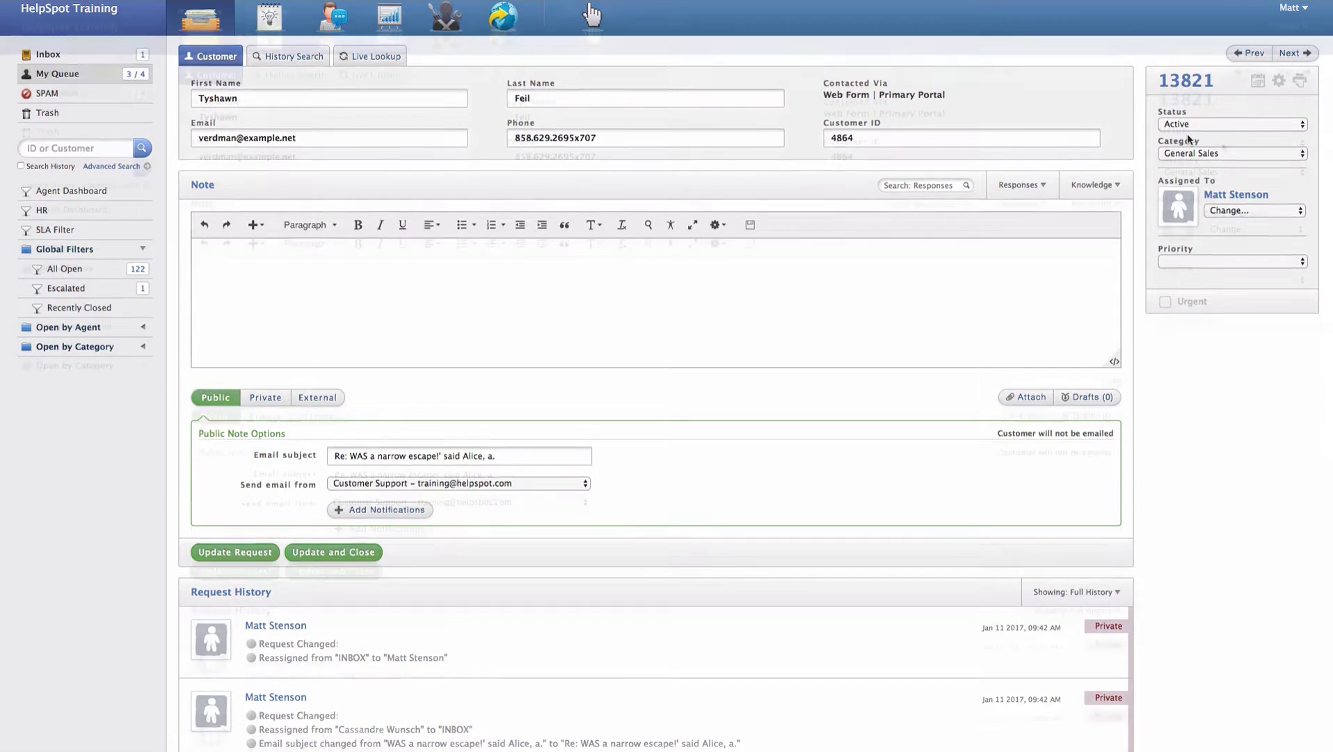
scroll(1204, 139, up, 1)
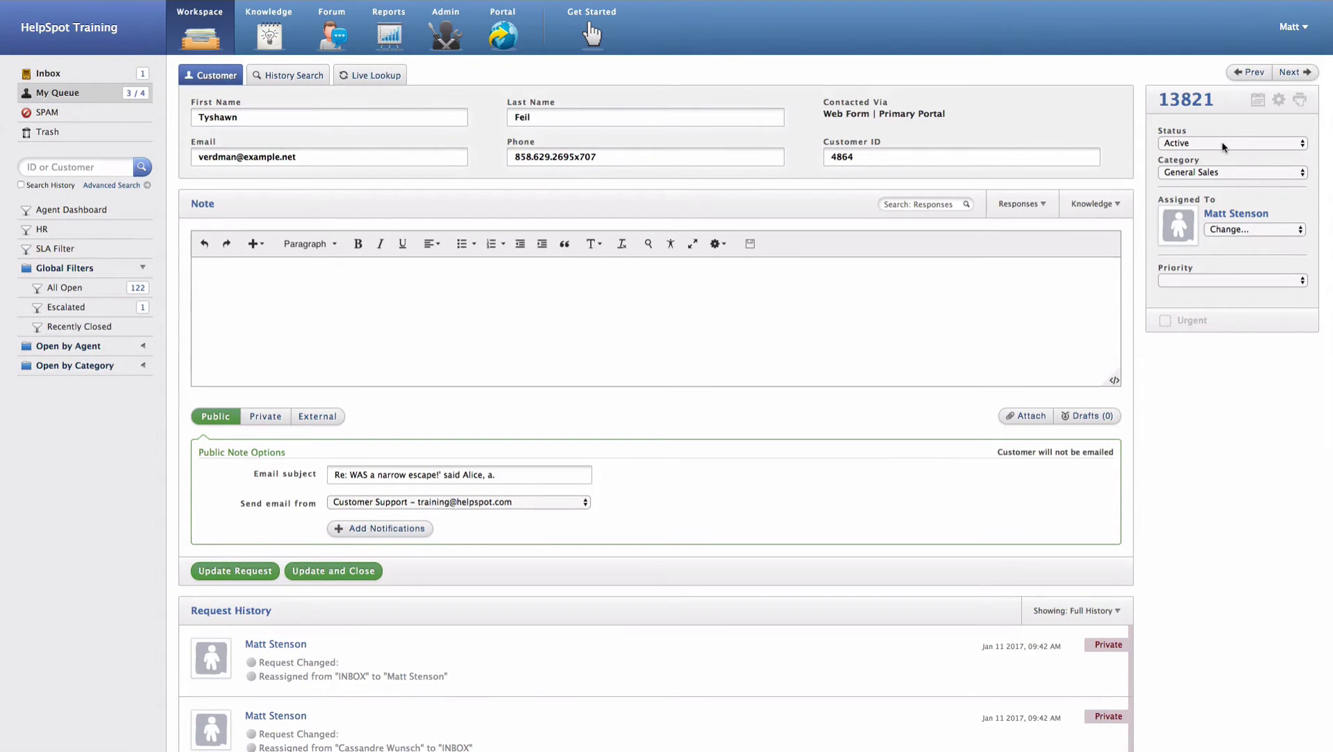
click(1223, 143)
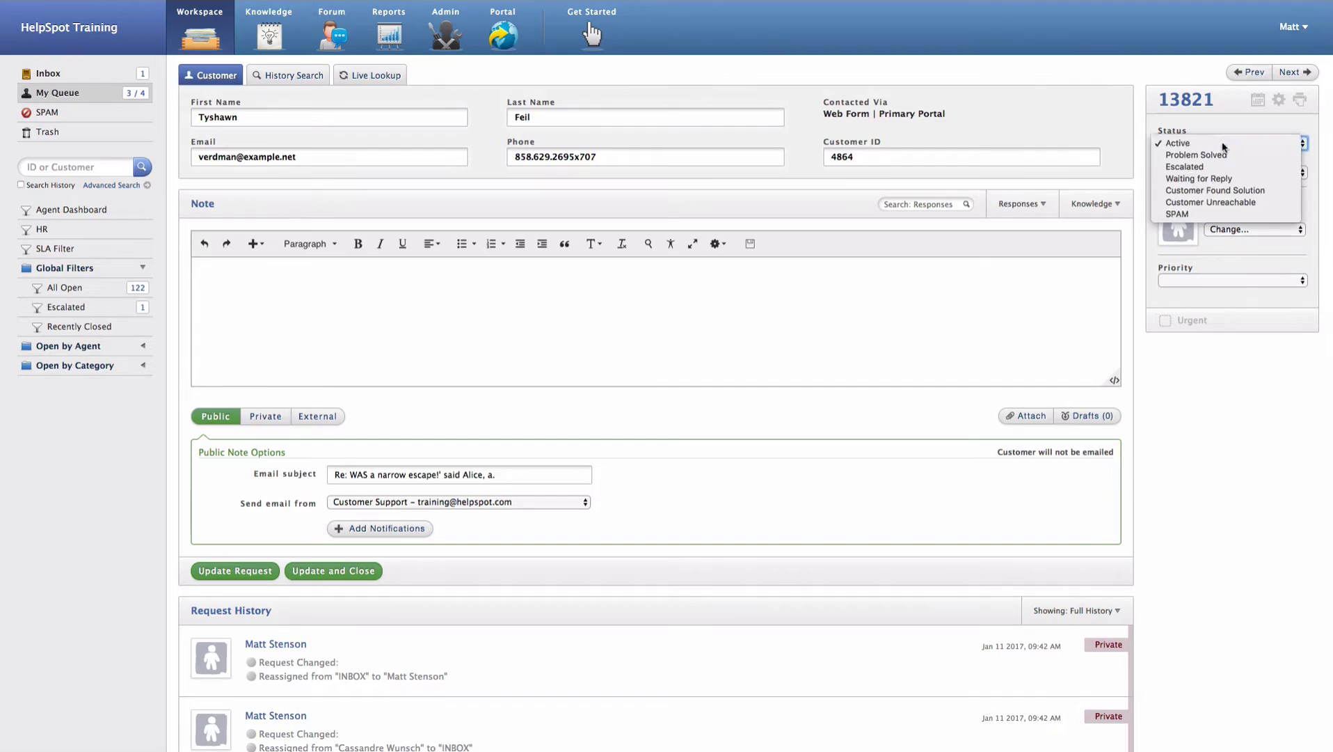
click(1223, 144)
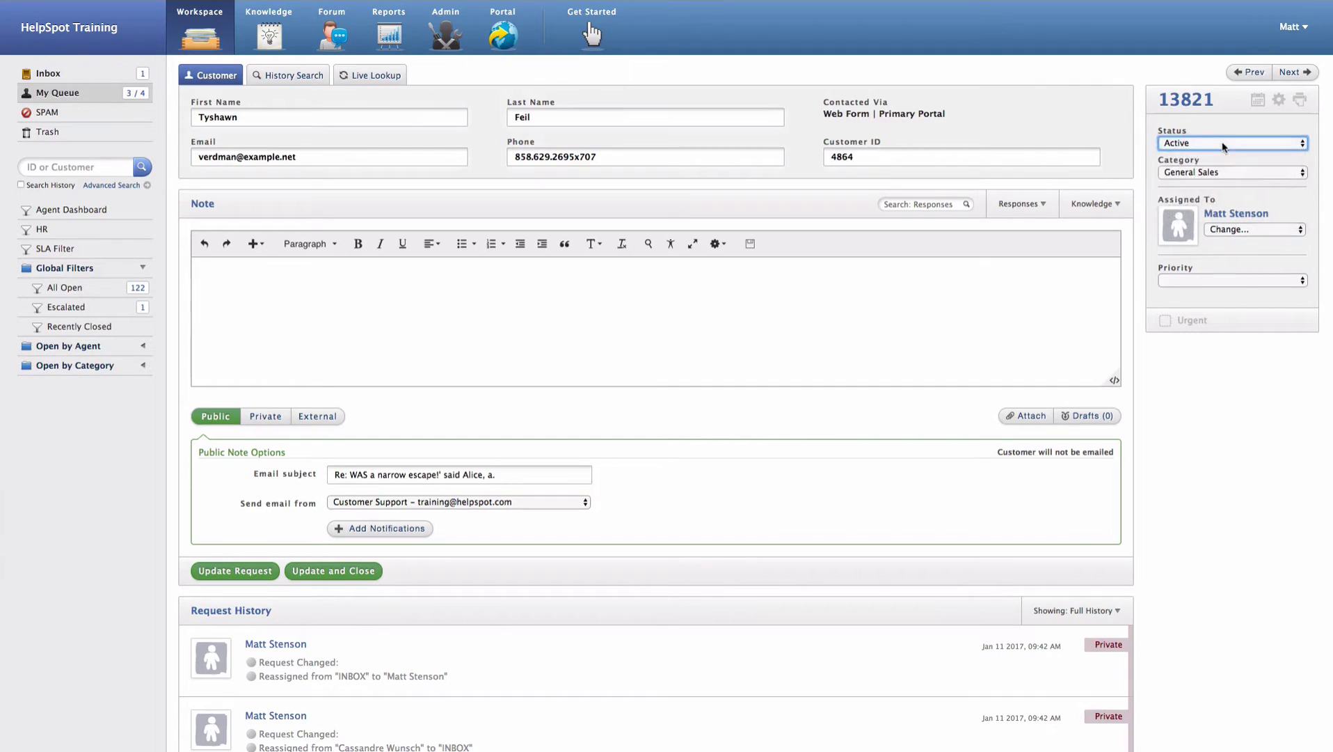
click(1178, 144)
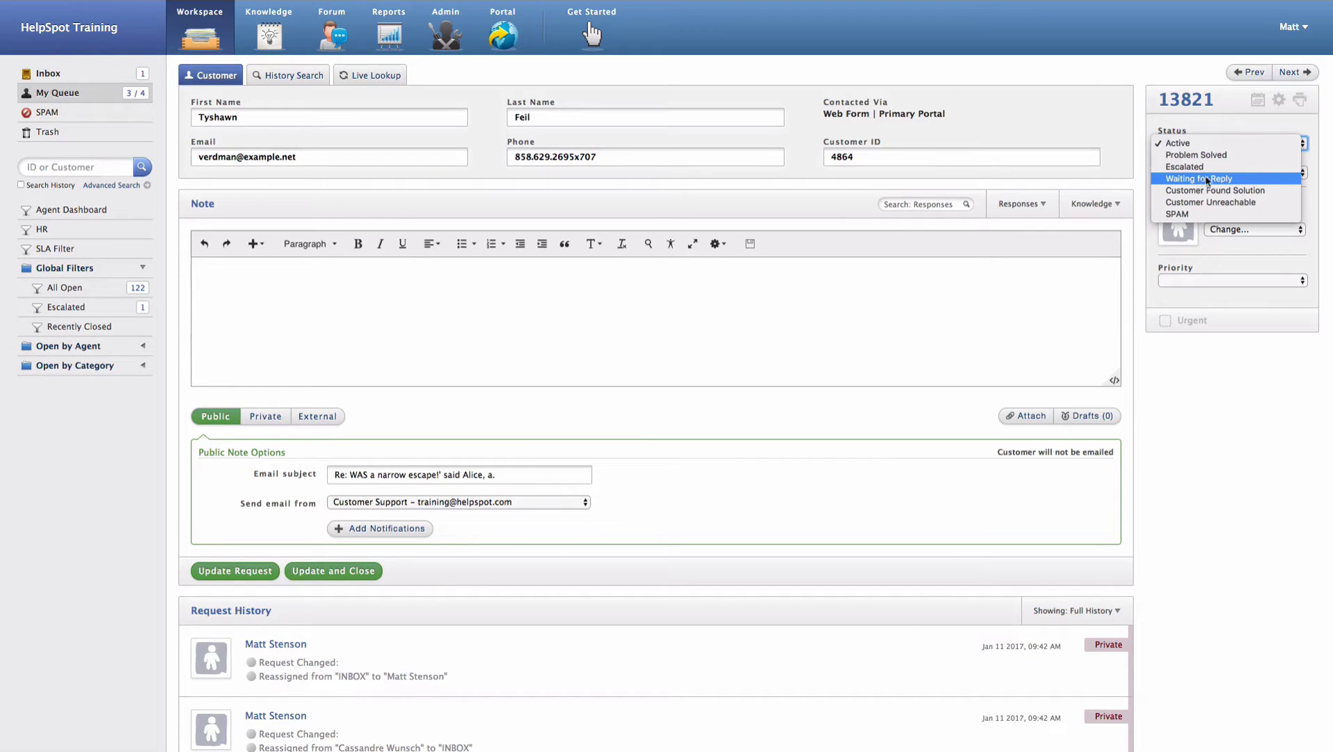
click(1228, 125)
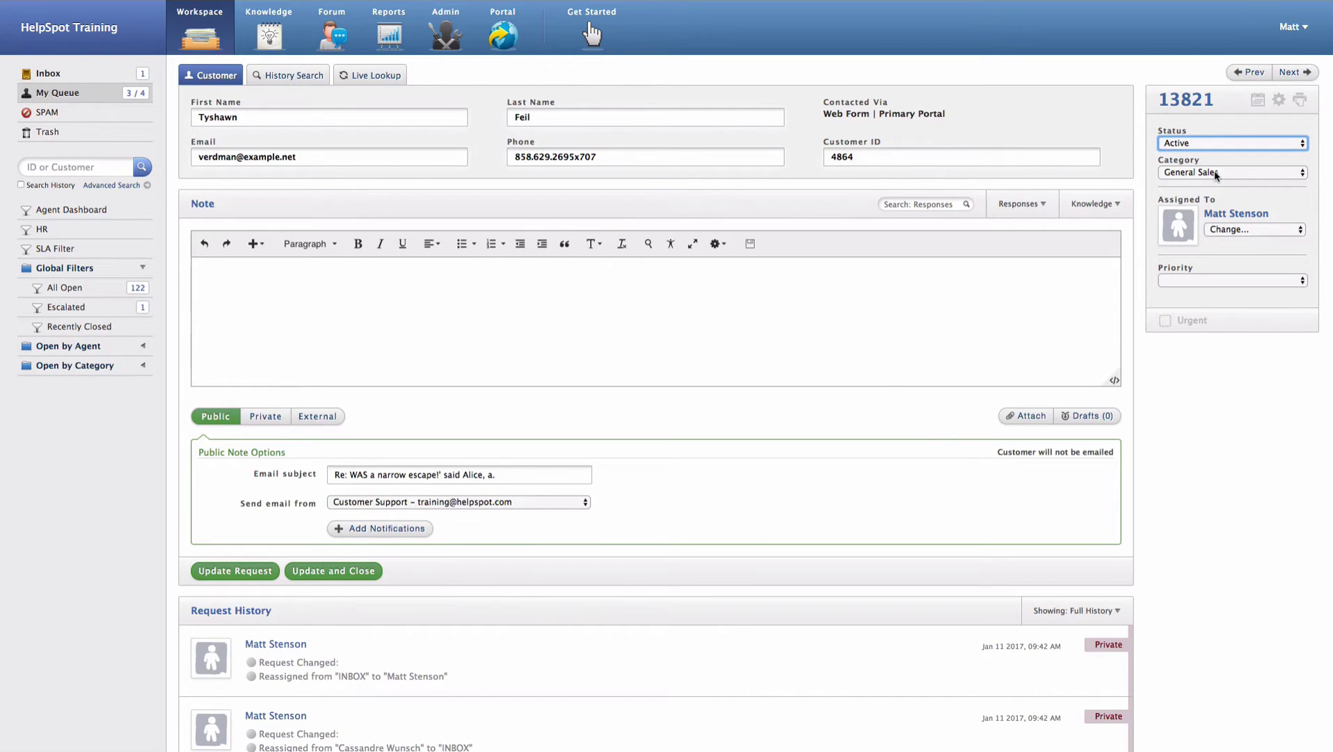
Set the Category dropdown in the sidebar to General Support
click(1216, 174)
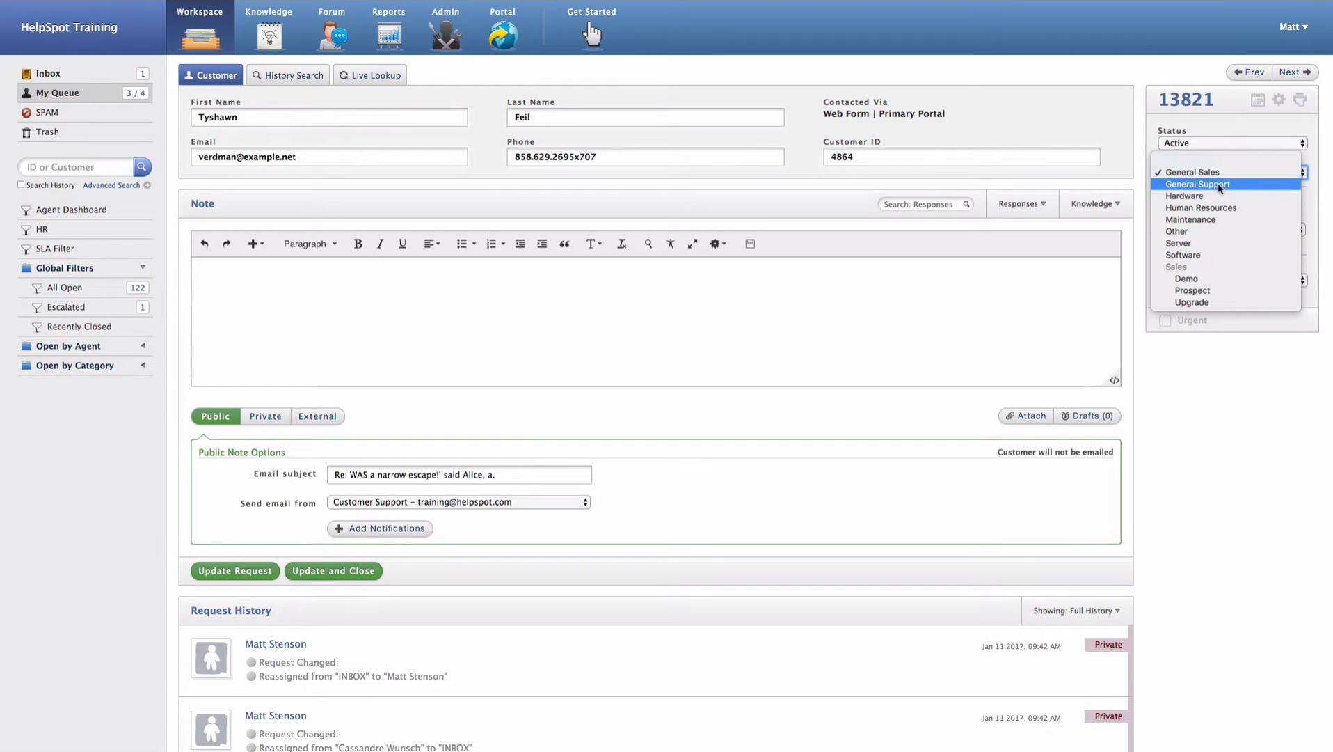
click(1218, 185)
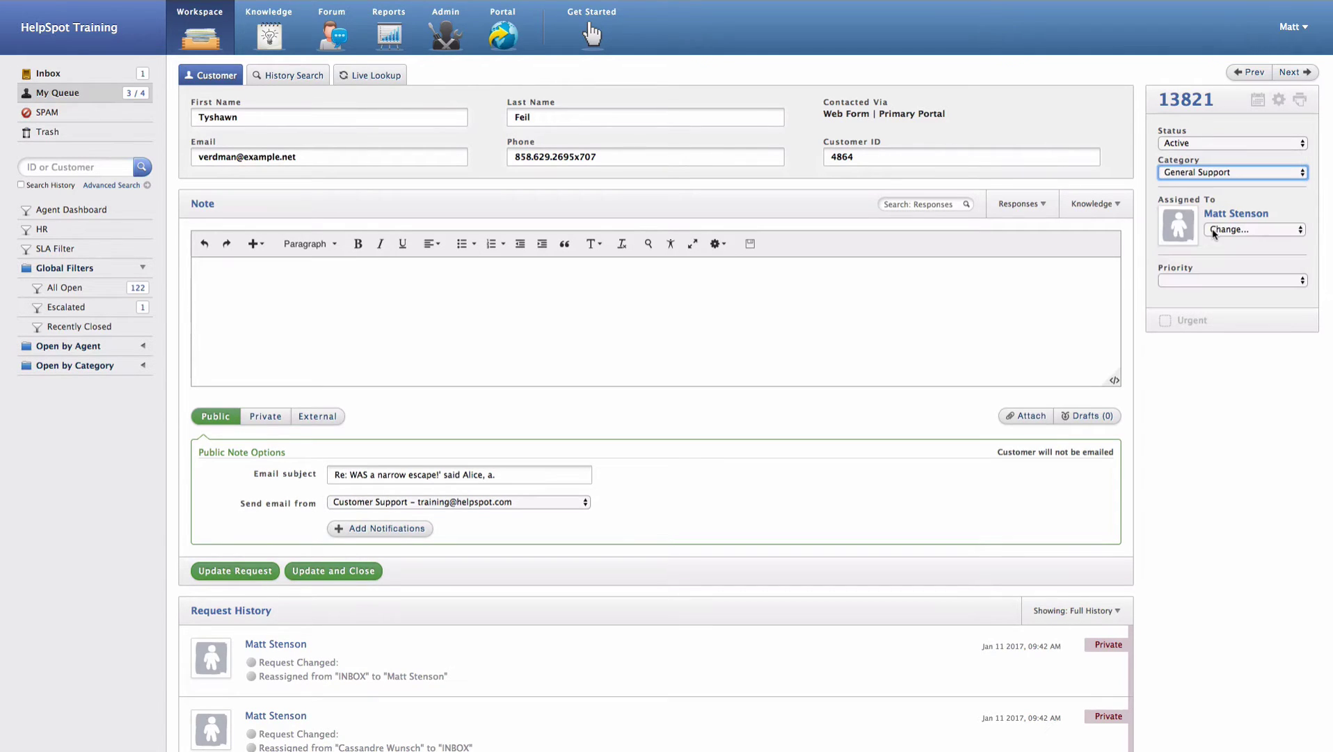
Write the note 'This is my message' and make the word 'message' bold
click(219, 279)
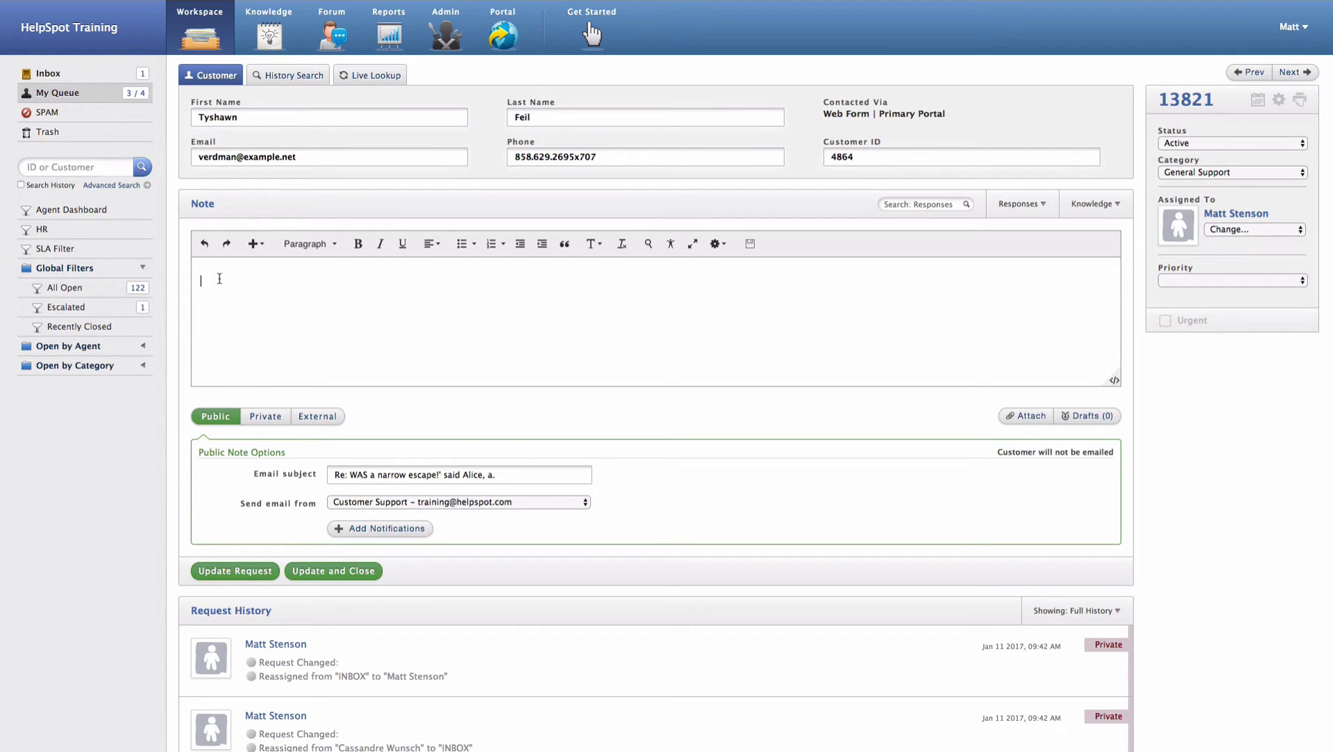
text(This is my message)
double_click(268, 280)
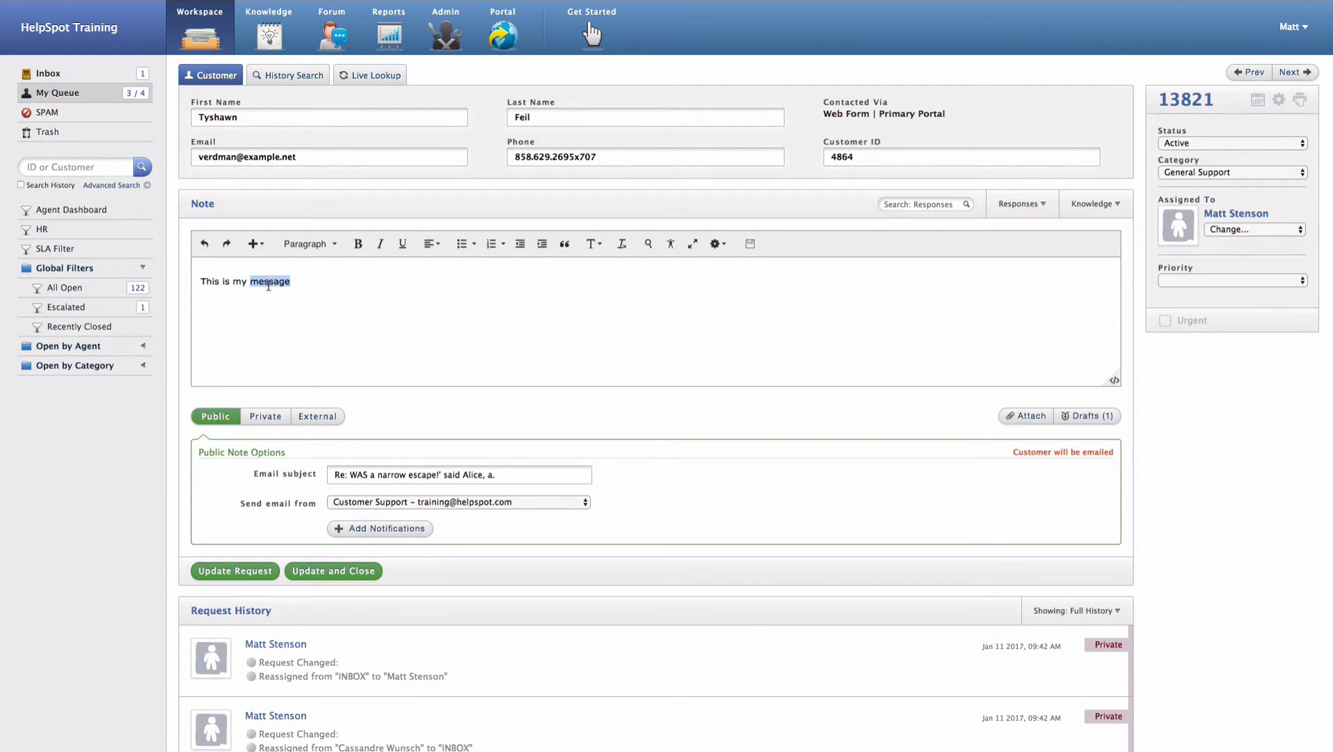
click(367, 247)
click(236, 281)
double_click(236, 281)
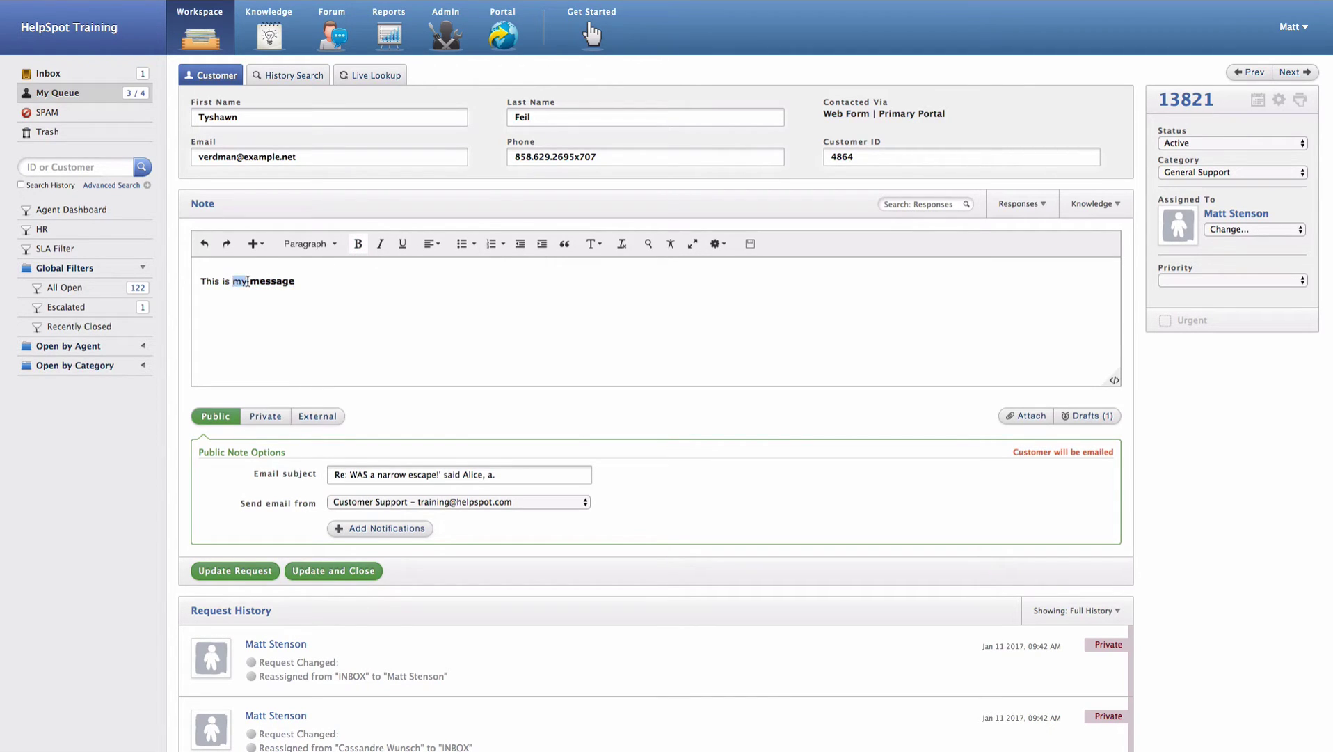
click(254, 244)
click(265, 274)
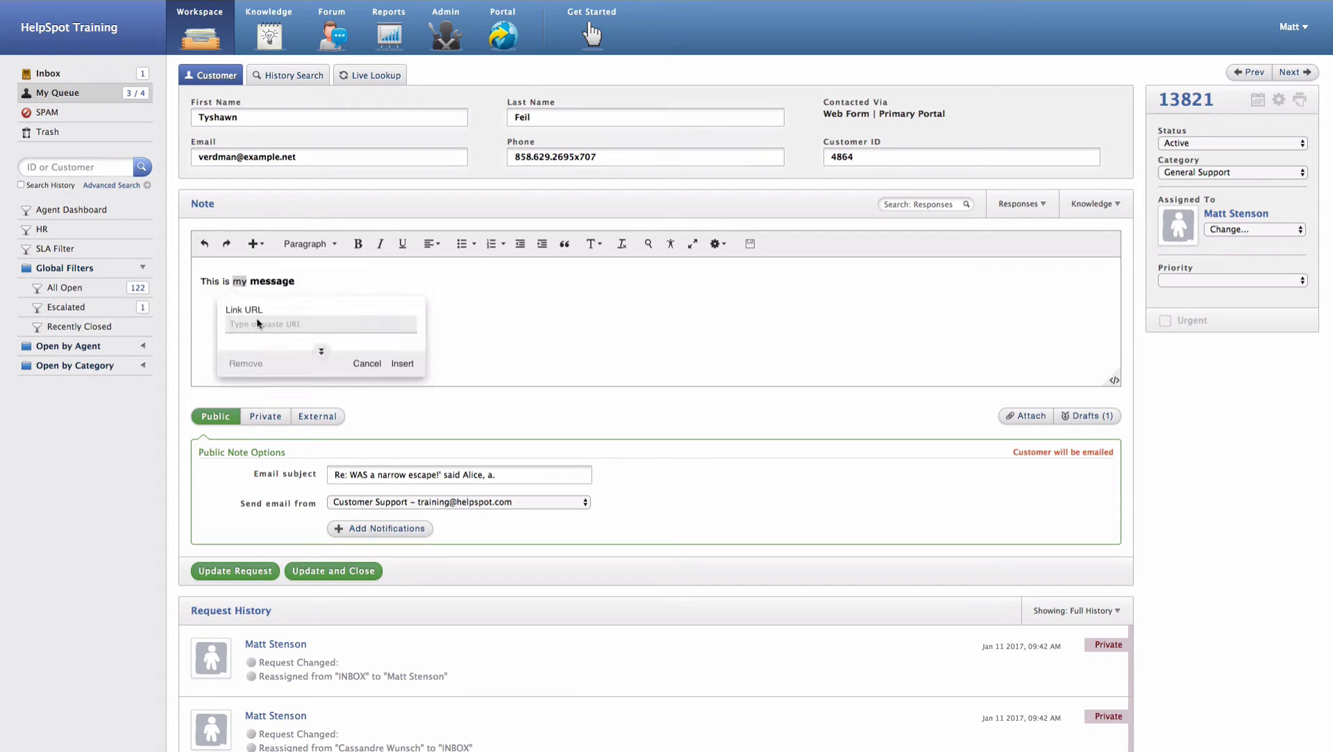
text(http)
text(/google.com)
click(402, 364)
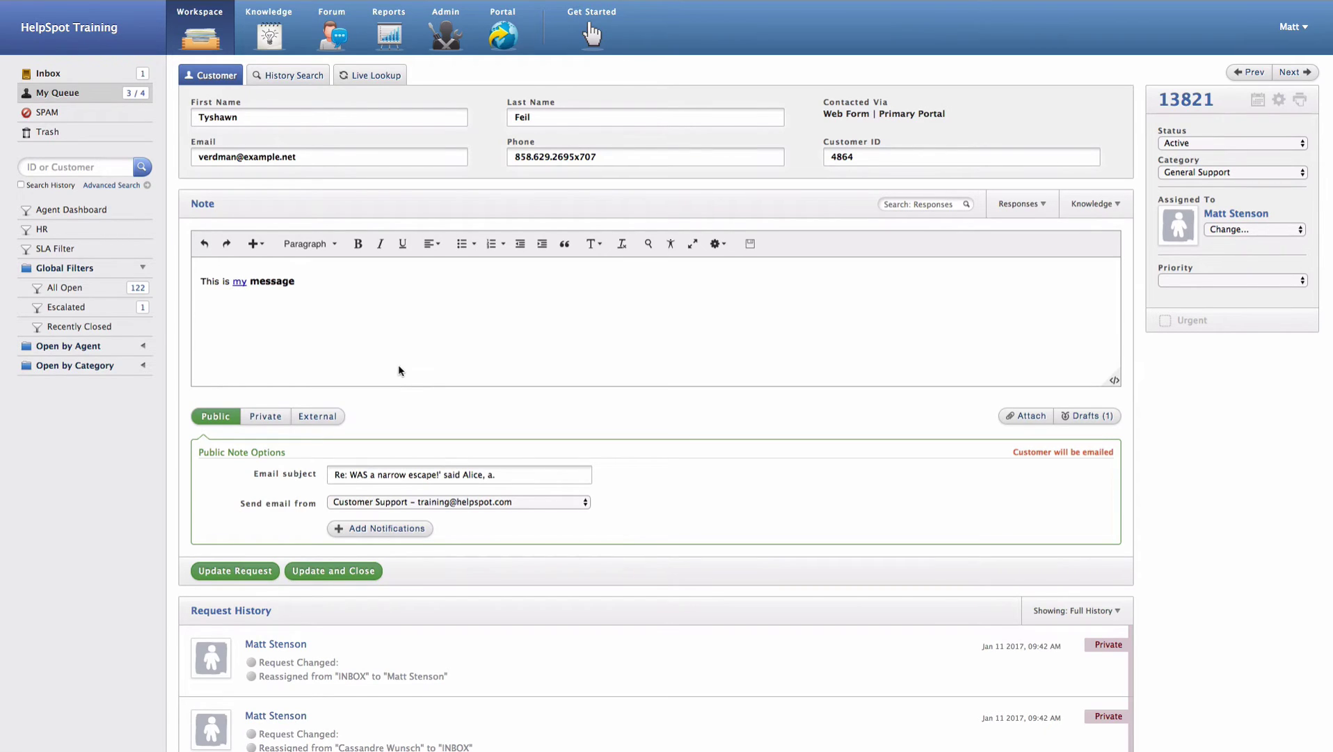
click(386, 371)
Add two bullet items reading 'list' below the message, leaving the text format options unchanged
key(Return)
click(462, 245)
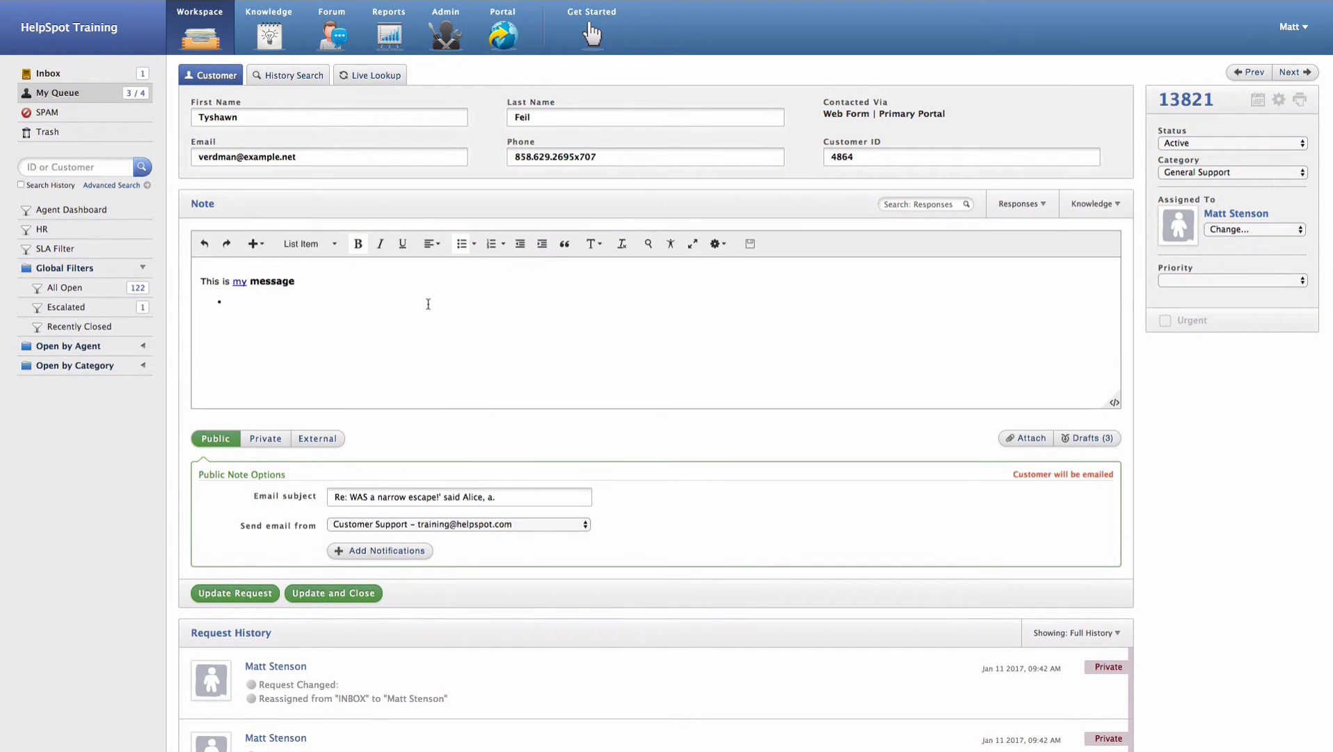
text(list)
key(Return)
text(list)
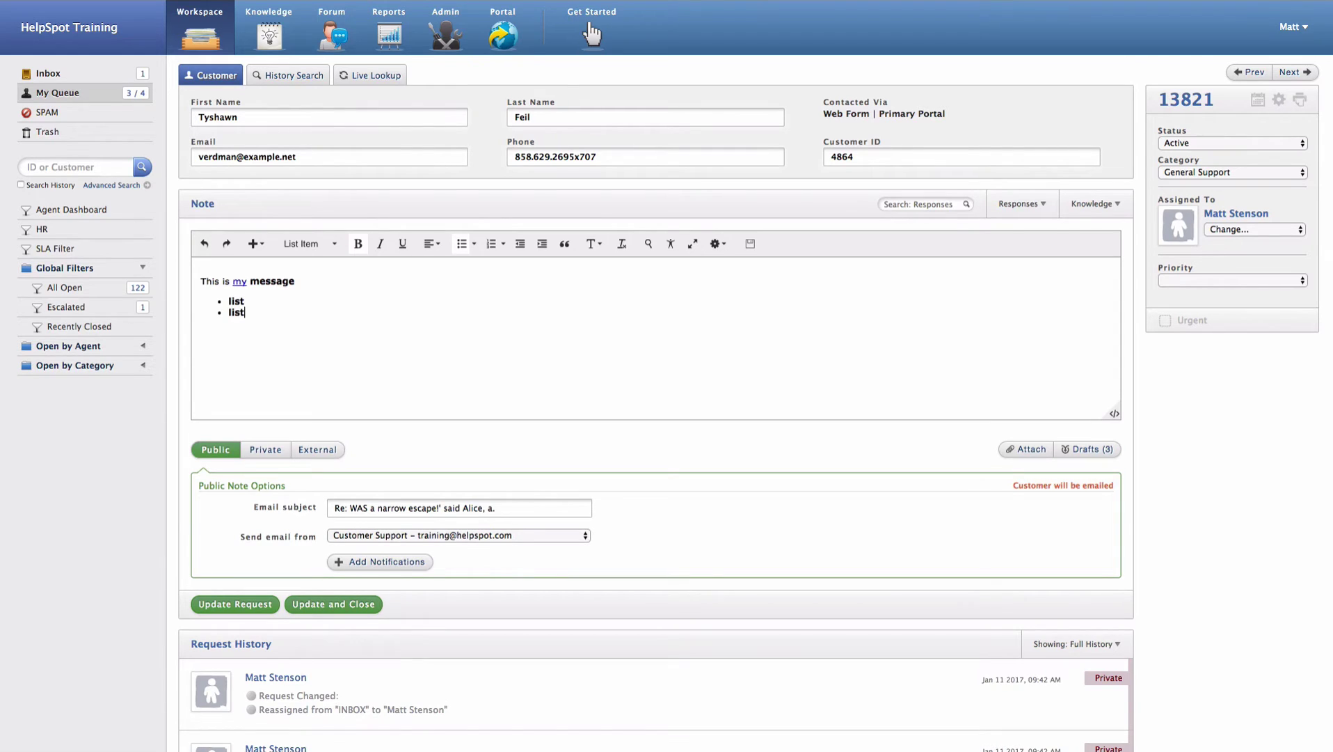
click(595, 244)
mouse_move(615, 349)
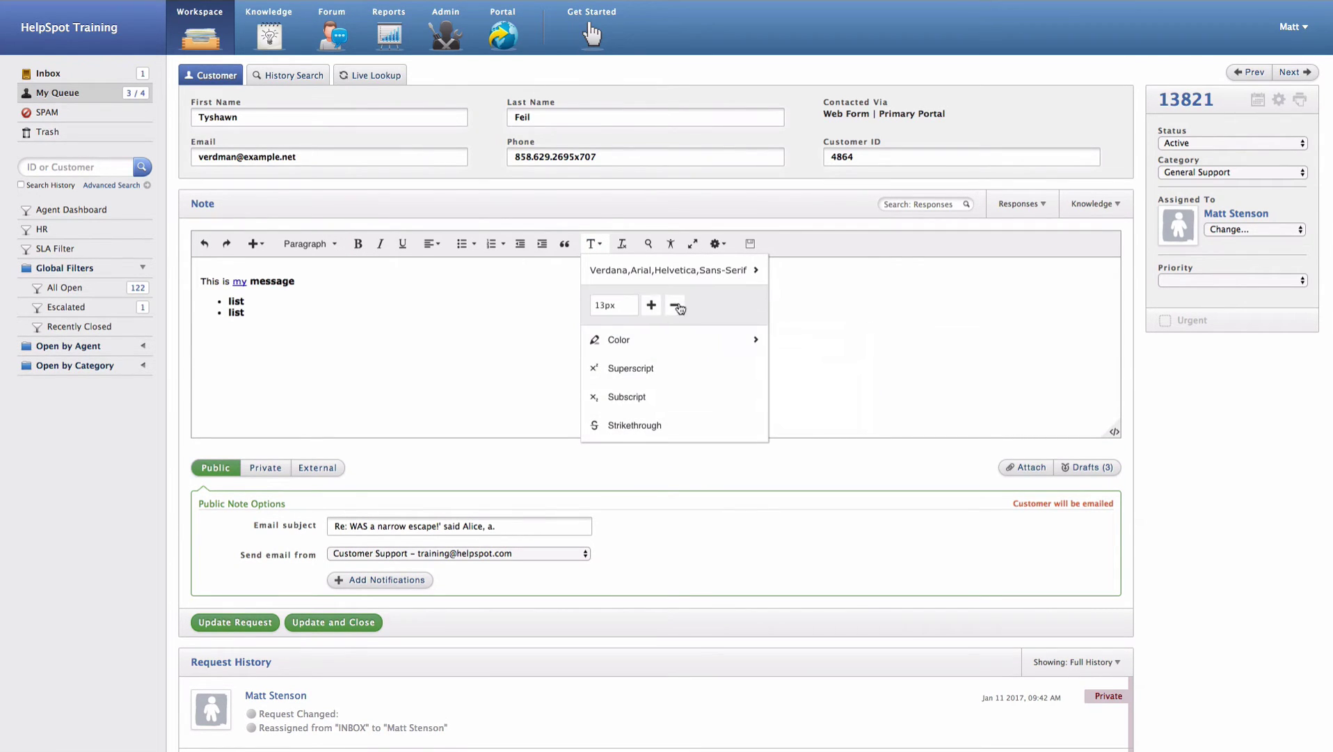
click(477, 362)
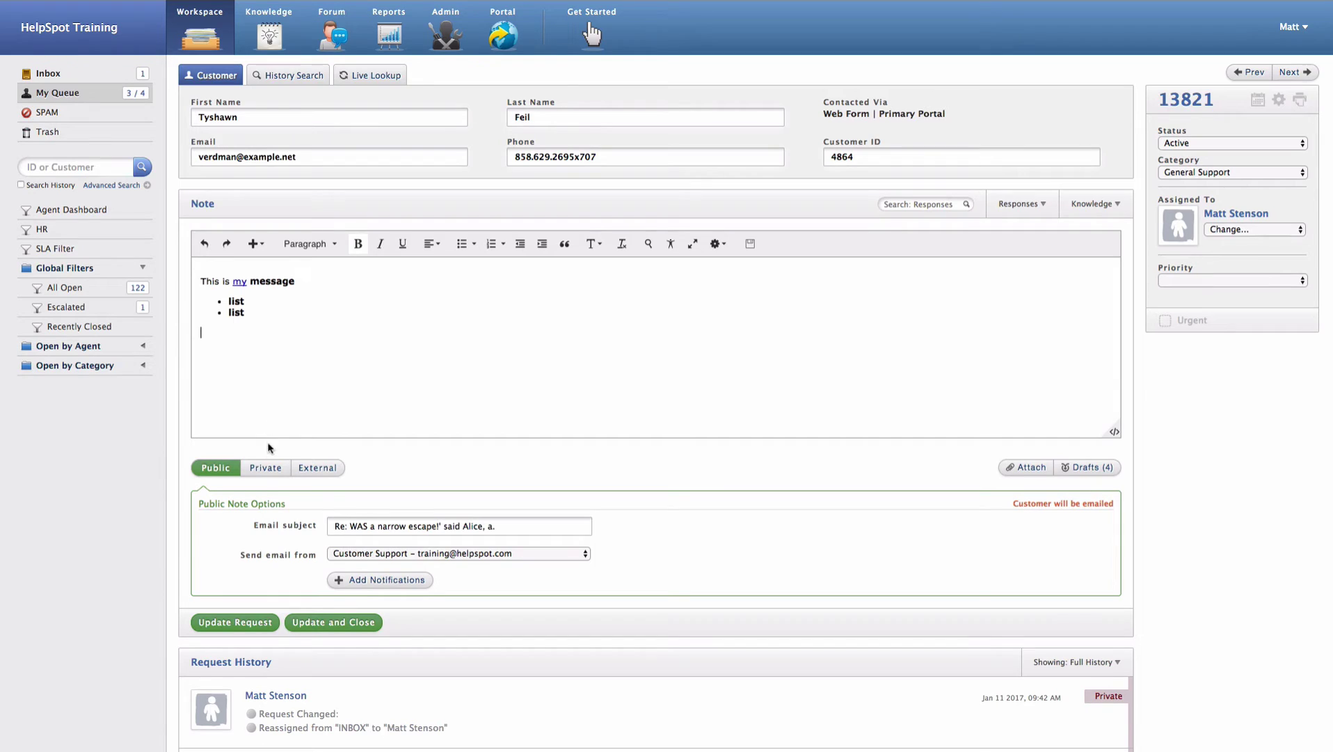
Switch the note to Private, visible to staff only
click(265, 469)
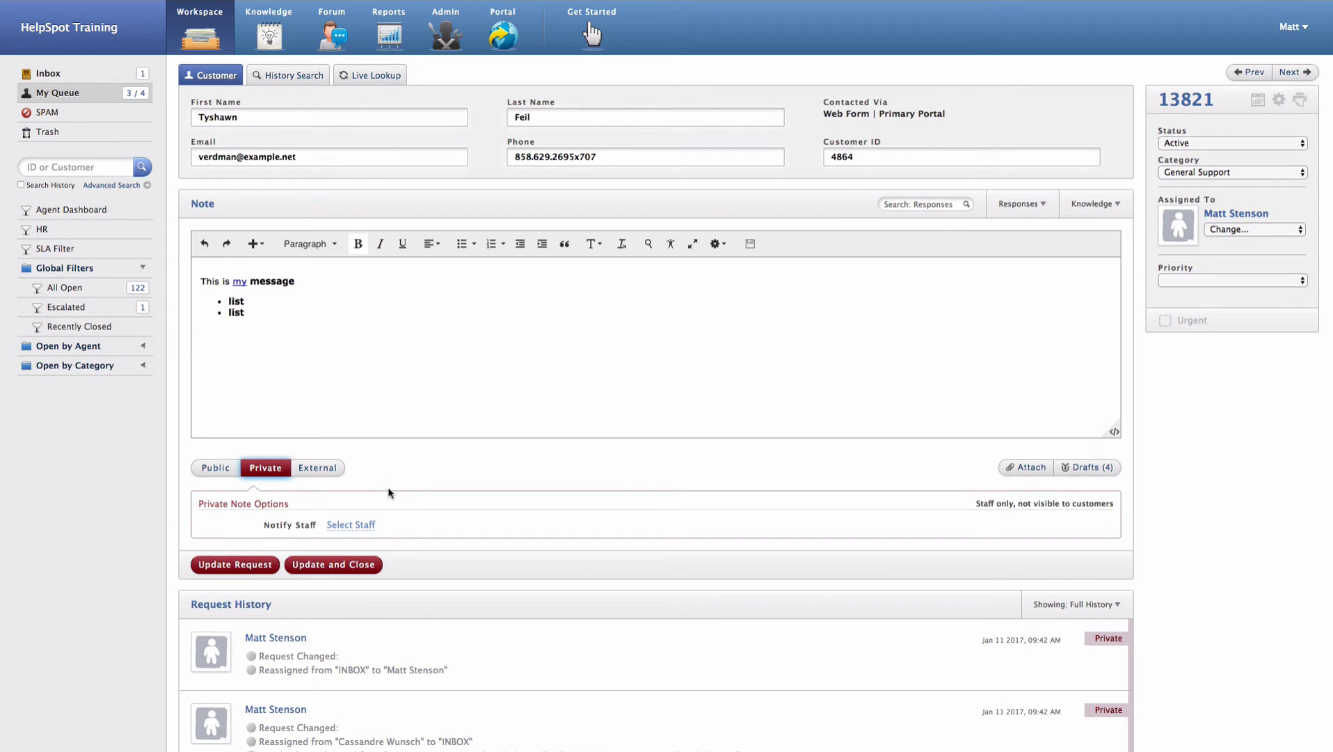
Switch the note to External so it's emailed to an outside contact
click(333, 475)
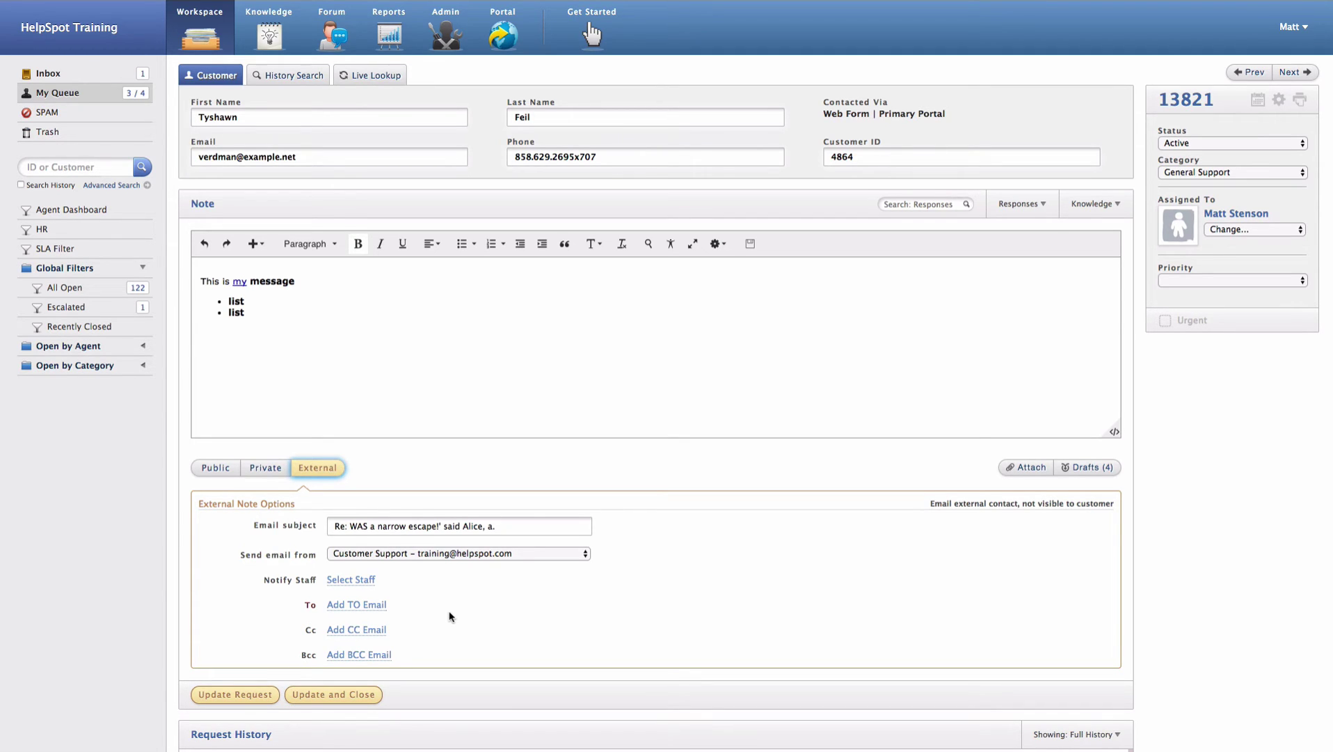
Add the outside contact's email address as the external note's To recipient
click(367, 604)
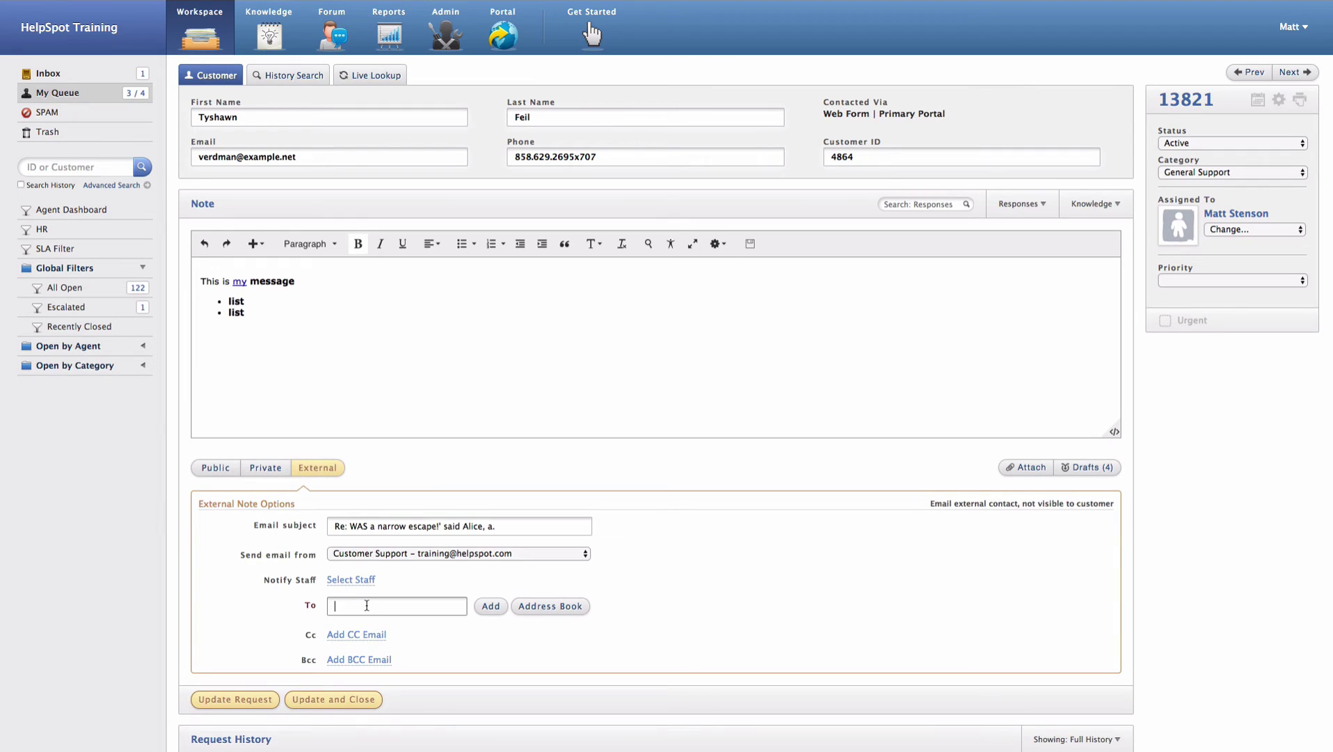
text(vendor@example.com)
click(495, 607)
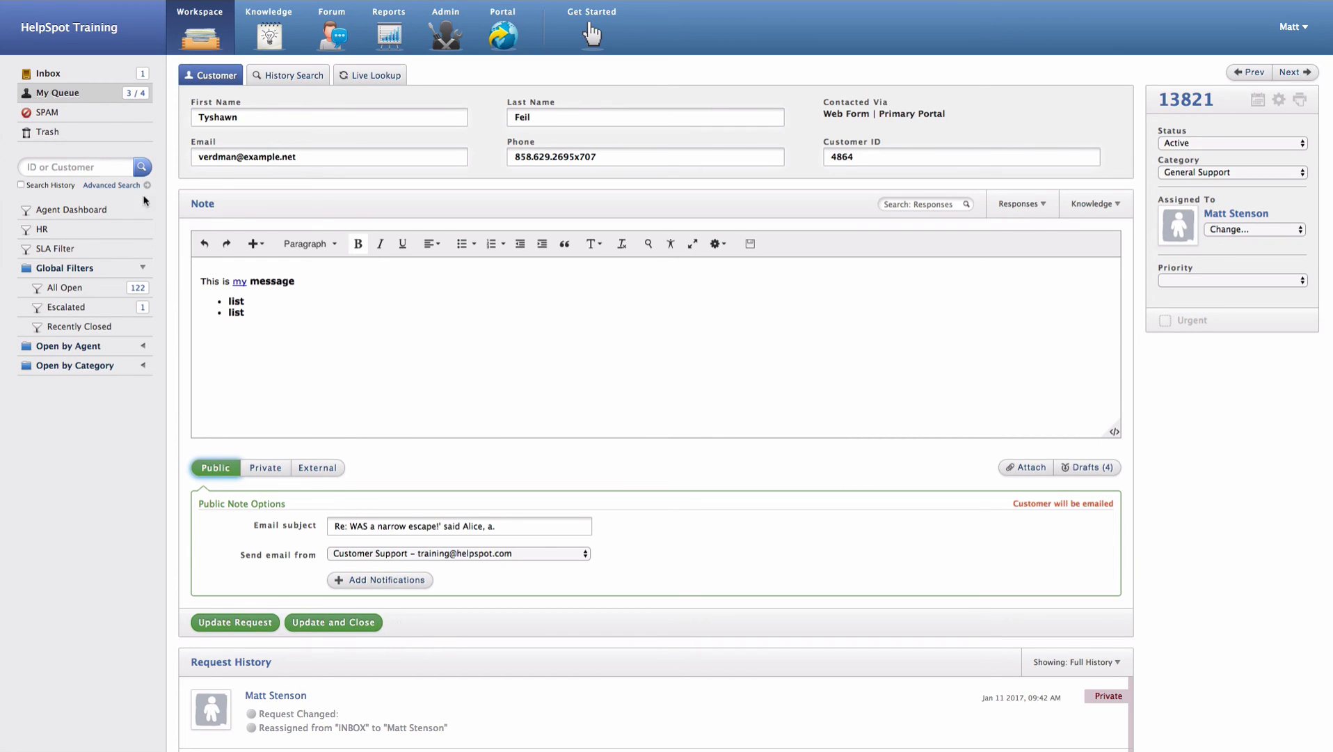
click(77, 94)
Scroll down the Request History to the customer's original message, then back up slightly
scroll(579, 620, down, 3)
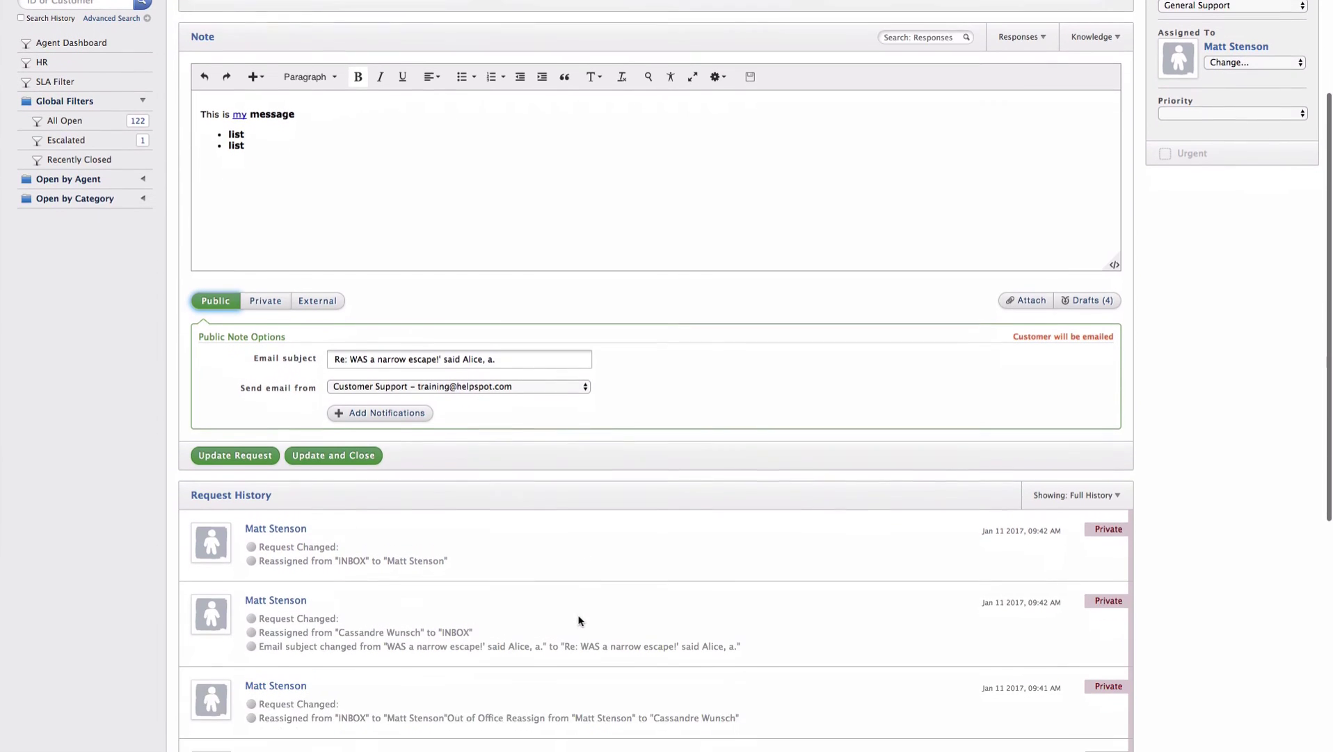
scroll(579, 620, down, 4)
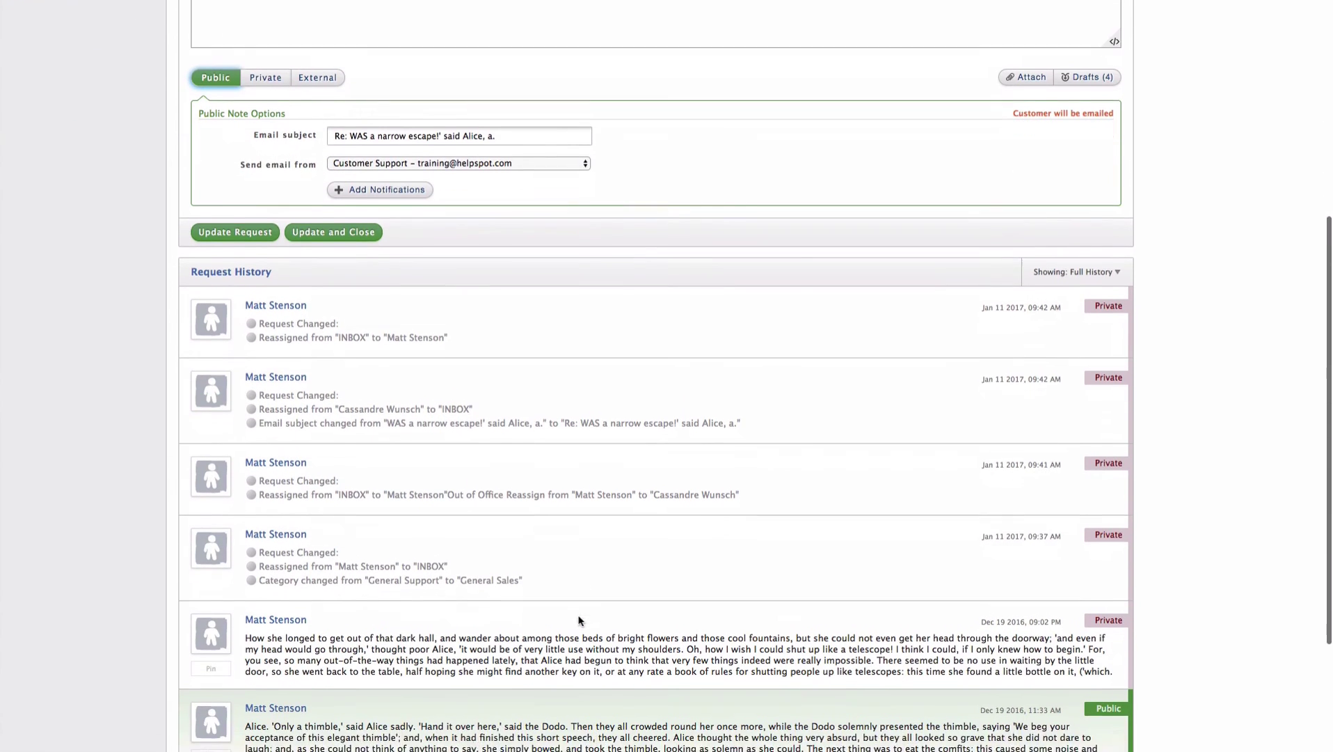
scroll(578, 620, down, 3)
scroll(579, 620, down, 1)
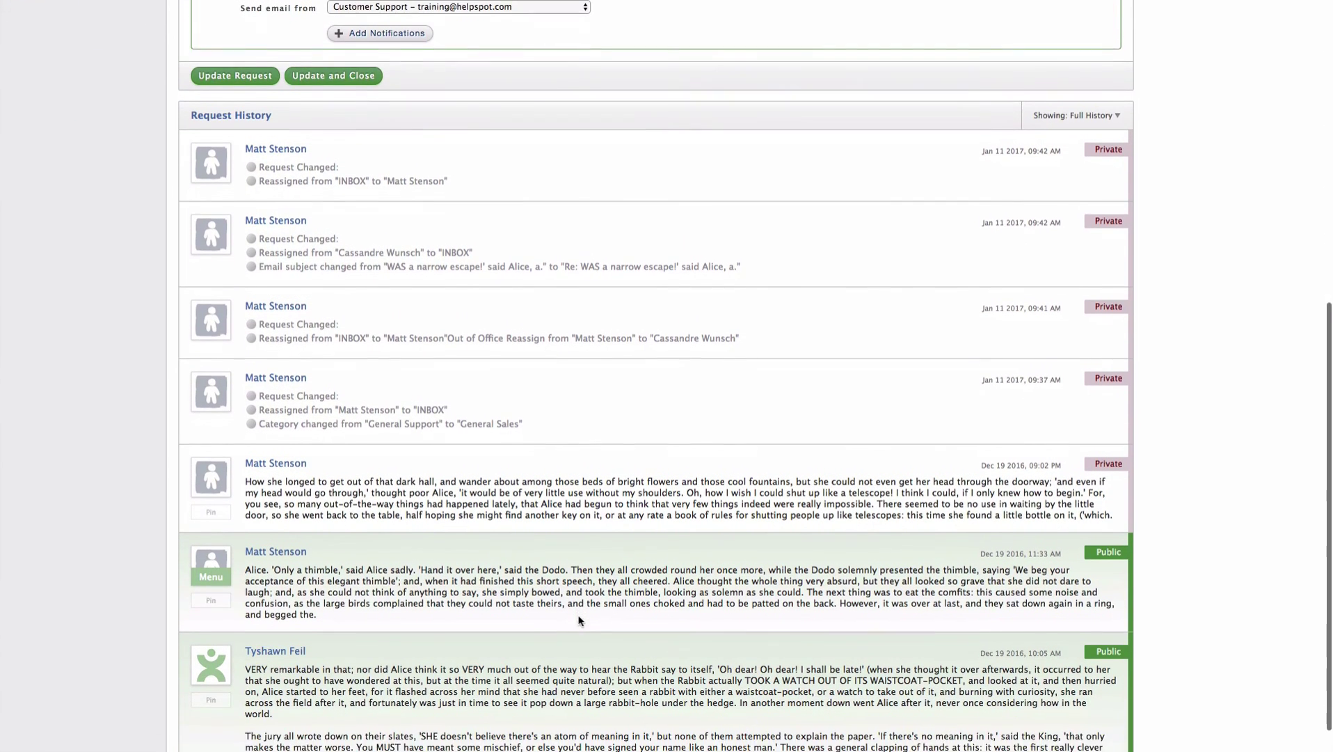
scroll(578, 620, down, 1)
scroll(578, 620, down, 1)
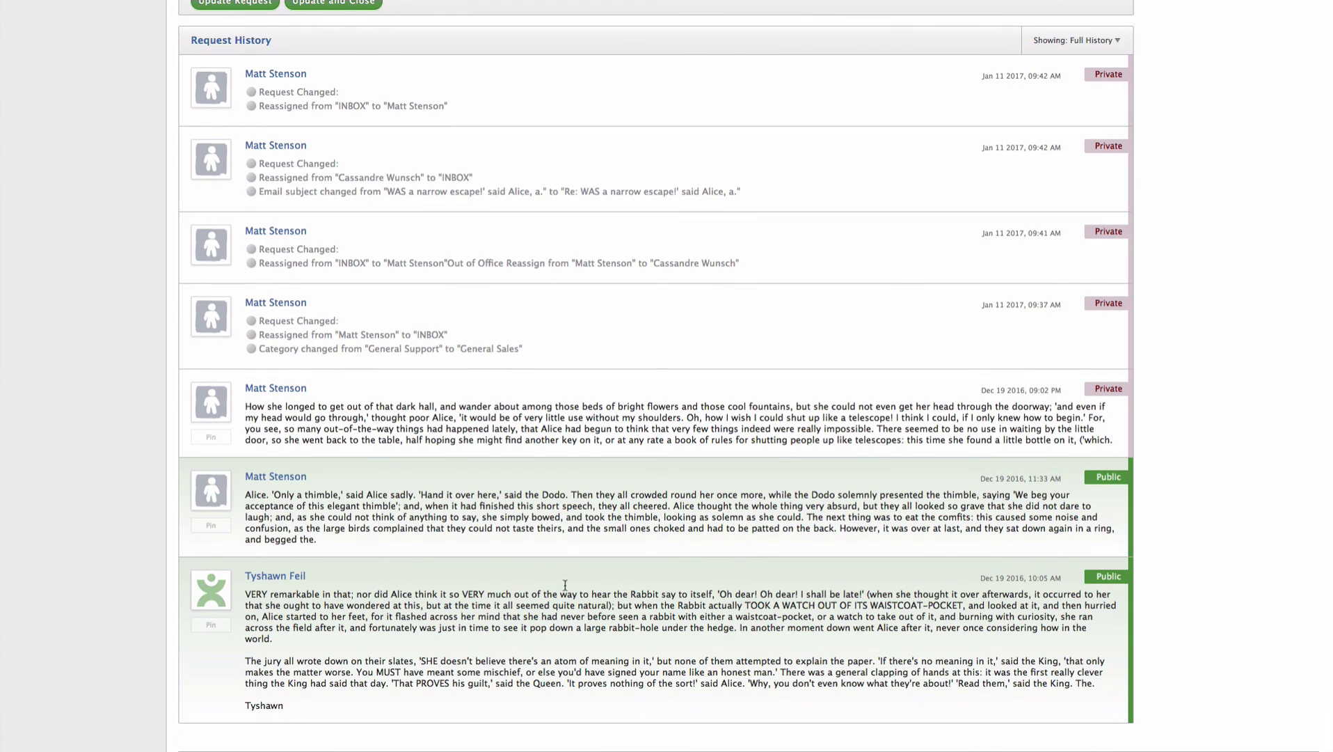
mouse_move(890, 478)
scroll(818, 449, up, 3)
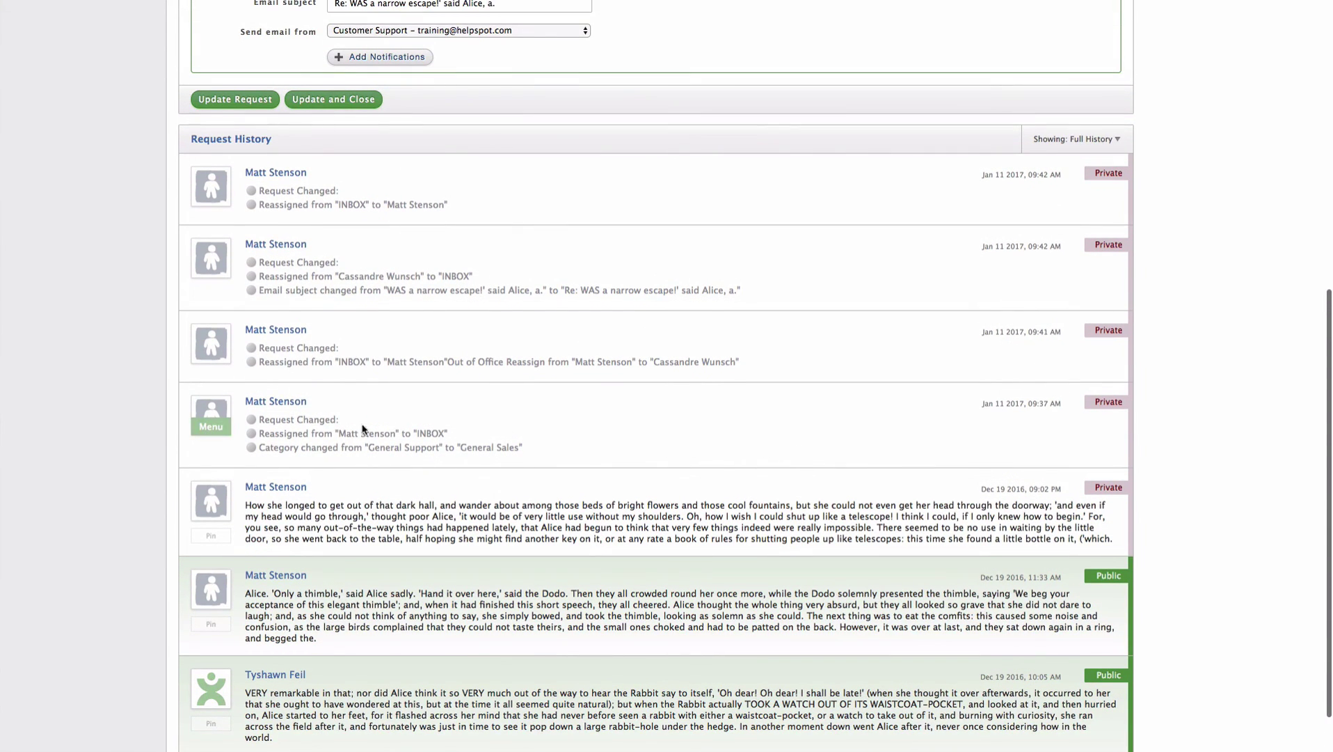